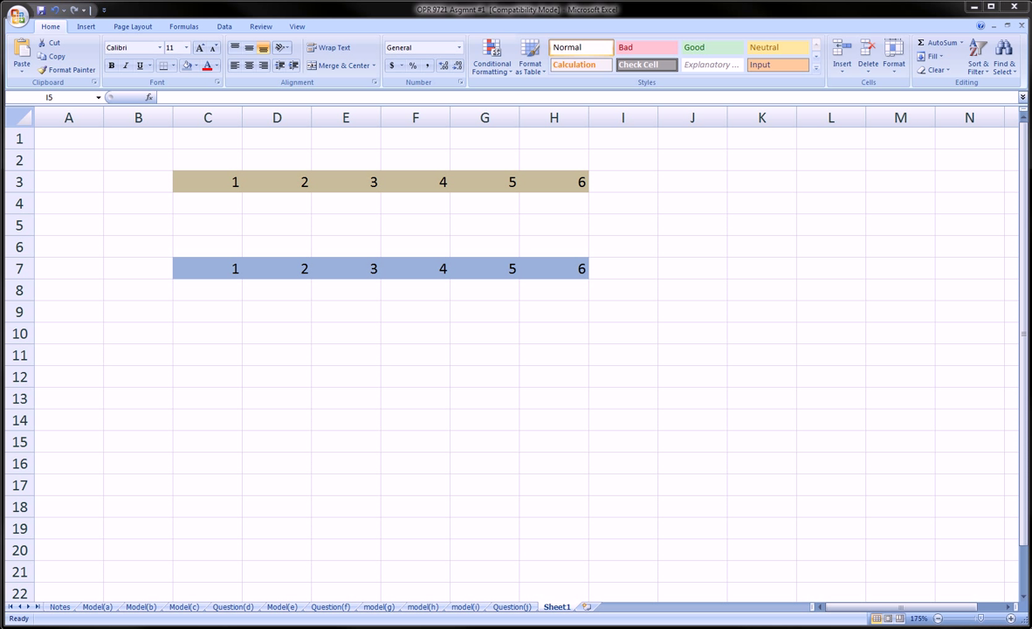
Step: Select I5 and highlight the two number rows C3:H3 and C7:H7
left_click(609, 230)
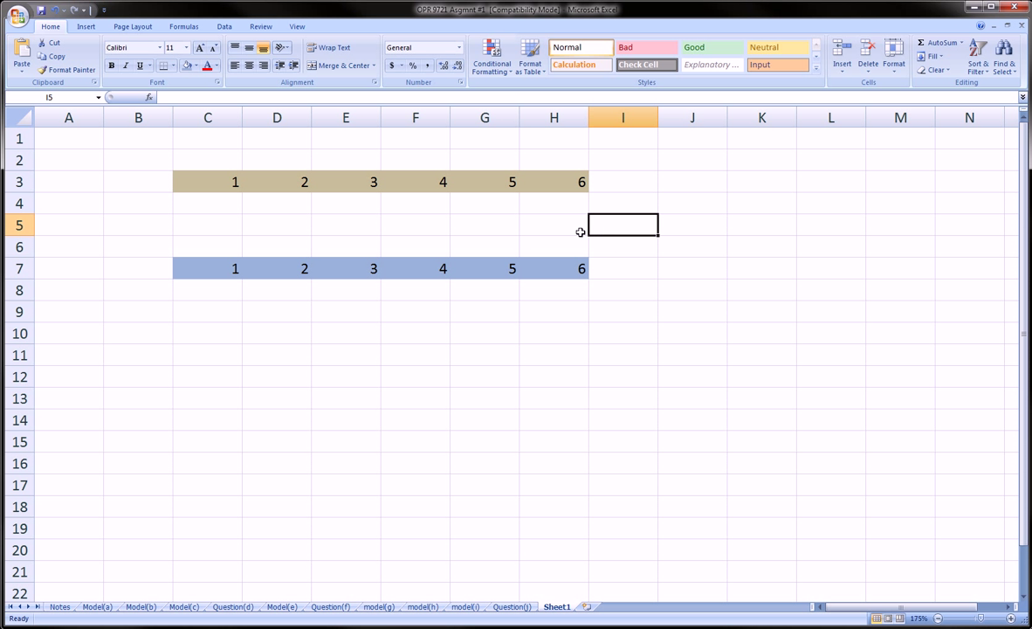
left_click_drag(219, 187, 539, 188)
left_click_drag(196, 276, 532, 273)
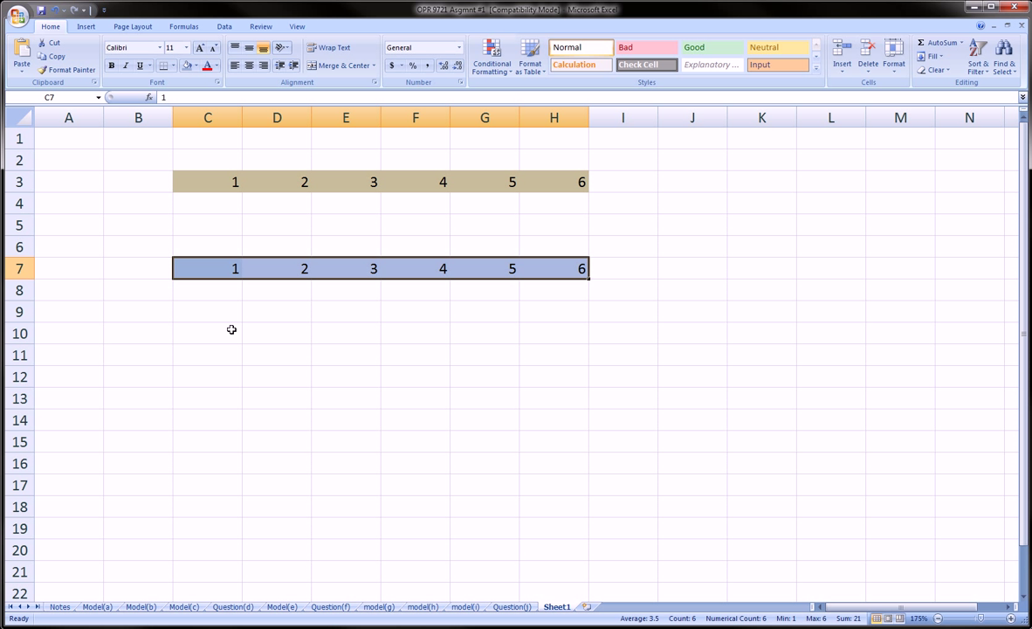
left_click(222, 187)
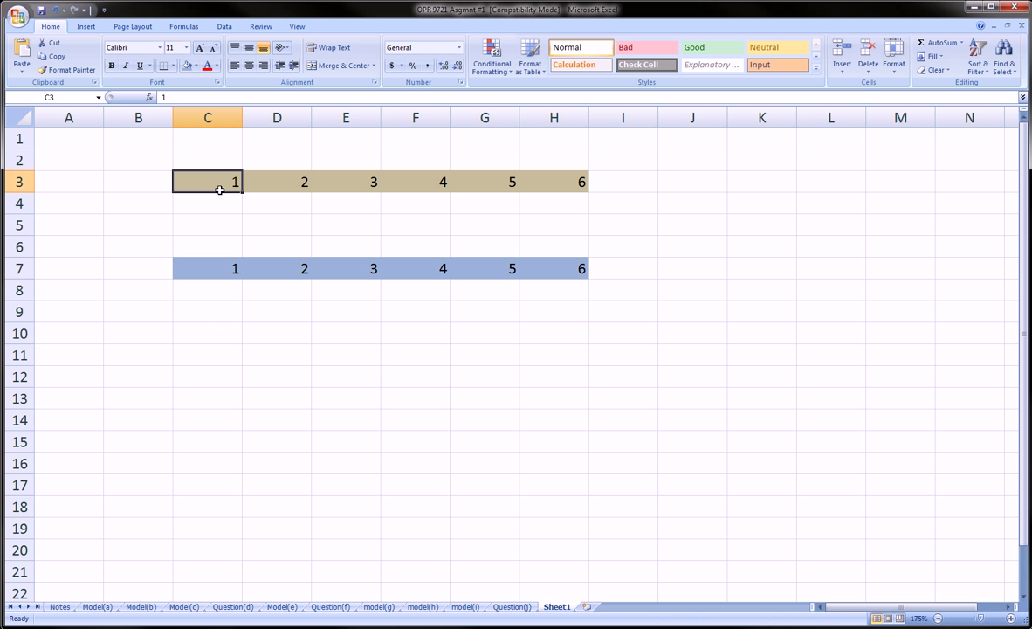
Step: Switch to the red pen and draw arrows and multiply signs linking each column's two values
key("alt+h")
key("f")
key("p")
mouse_move(222, 205)
left_mouse_down()
mouse_move(214, 254)
mouse_move(225, 251)
mouse_move(233, 226)
mouse_move(224, 226)
left_mouse_up()
mouse_move(283, 195)
left_mouse_down()
mouse_move(274, 241)
mouse_move(286, 249)
mouse_move(303, 229)
left_mouse_up()
left_click_drag(304, 219, 293, 229)
mouse_move(355, 199)
left_mouse_down()
mouse_move(348, 246)
mouse_move(364, 228)
left_mouse_up()
mouse_move(429, 199)
left_mouse_down()
mouse_move(424, 243)
mouse_move(446, 223)
mouse_move(436, 228)
left_mouse_up()
mouse_move(491, 200)
left_mouse_down()
mouse_move(491, 251)
mouse_move(510, 227)
mouse_move(501, 226)
left_mouse_up()
mouse_move(559, 195)
left_mouse_down()
mouse_move(560, 245)
mouse_move(574, 221)
left_mouse_up()
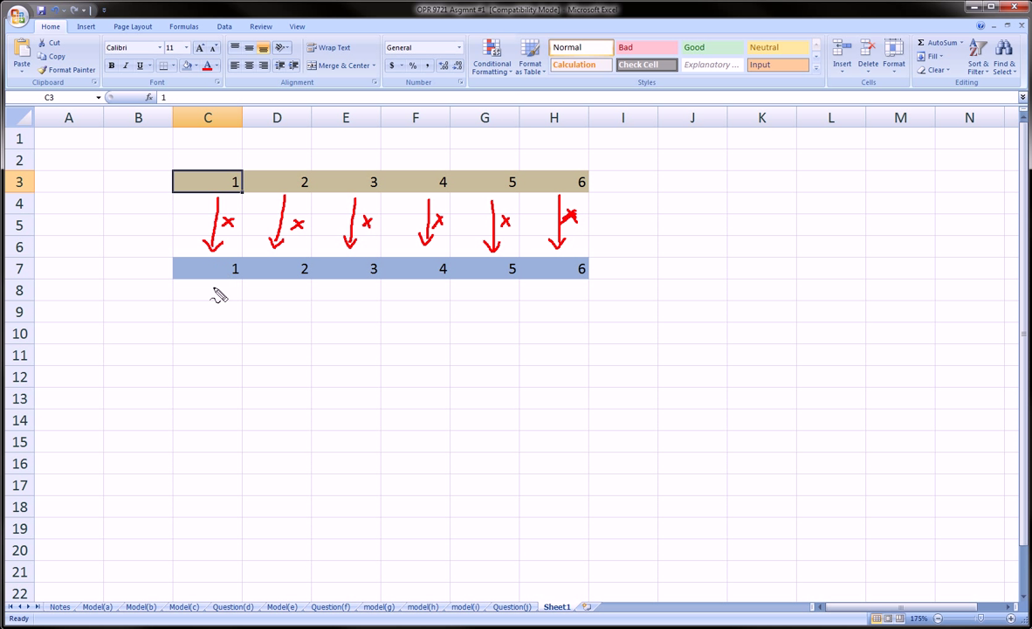
Step: Write the products 1, 4, 9, 16, 25, 36 with plus signs, ending with = 91
mouse_move(202, 290)
left_mouse_down()
mouse_move(245, 324)
mouse_move(202, 290)
mouse_move(223, 307)
mouse_move(295, 309)
mouse_move(272, 288)
mouse_move(289, 306)
mouse_move(375, 306)
mouse_move(335, 291)
mouse_move(353, 310)
left_mouse_up()
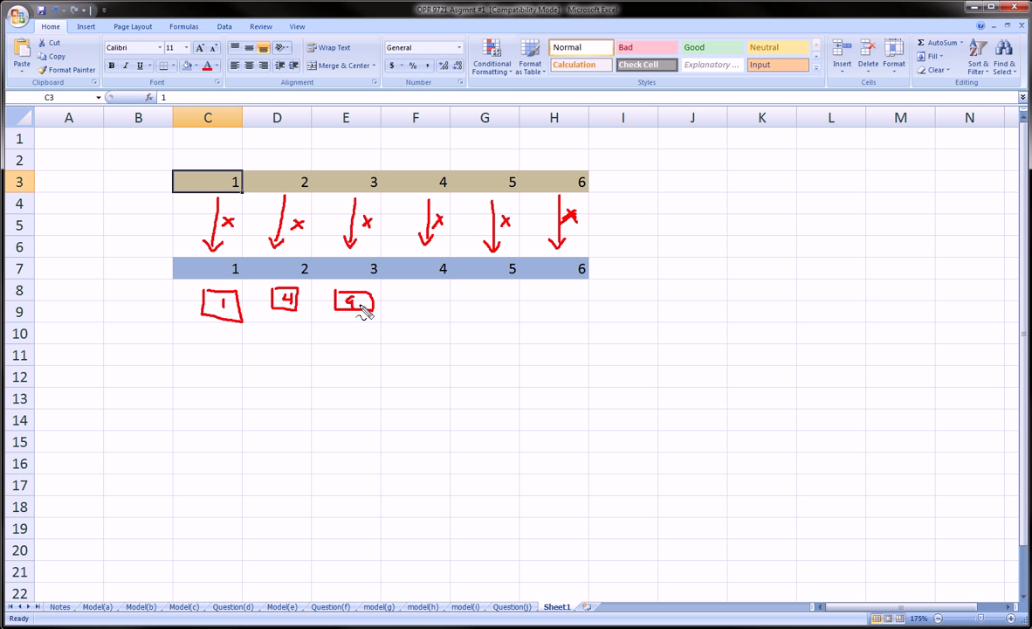
mouse_move(413, 292)
left_mouse_down()
mouse_move(413, 310)
mouse_move(494, 311)
left_mouse_up()
mouse_move(495, 296)
left_mouse_down()
mouse_move(550, 312)
mouse_move(564, 303)
left_mouse_up()
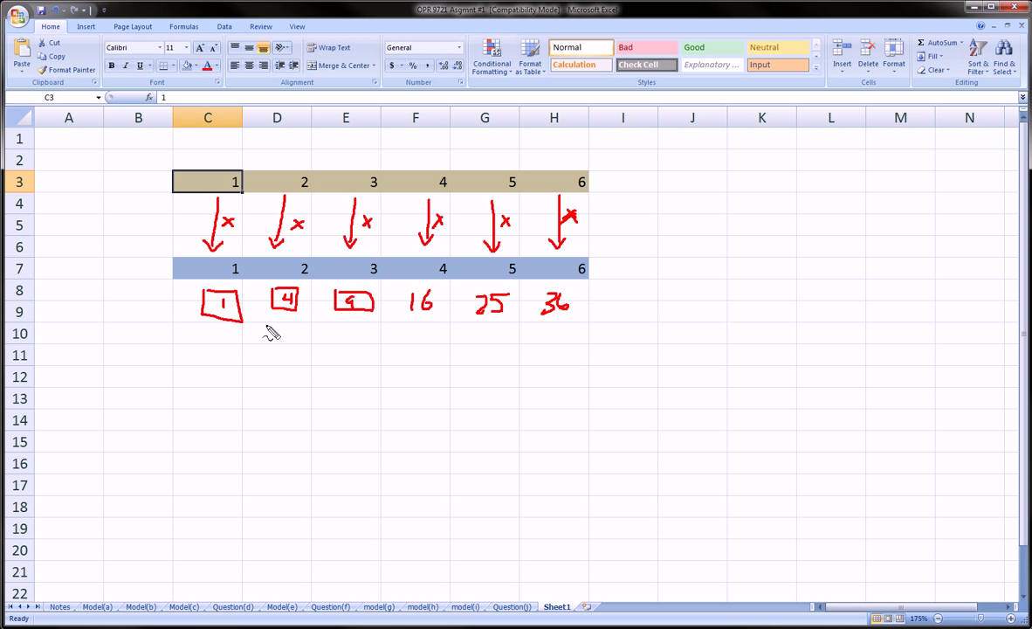
mouse_move(253, 296)
left_mouse_down()
mouse_move(255, 309)
mouse_move(312, 302)
left_mouse_up()
left_click_drag(306, 296, 307, 308)
left_click_drag(384, 304, 398, 303)
left_click_drag(392, 297, 391, 310)
mouse_move(456, 297)
left_mouse_down()
mouse_move(458, 312)
mouse_move(464, 303)
mouse_move(517, 312)
mouse_move(532, 303)
left_mouse_up()
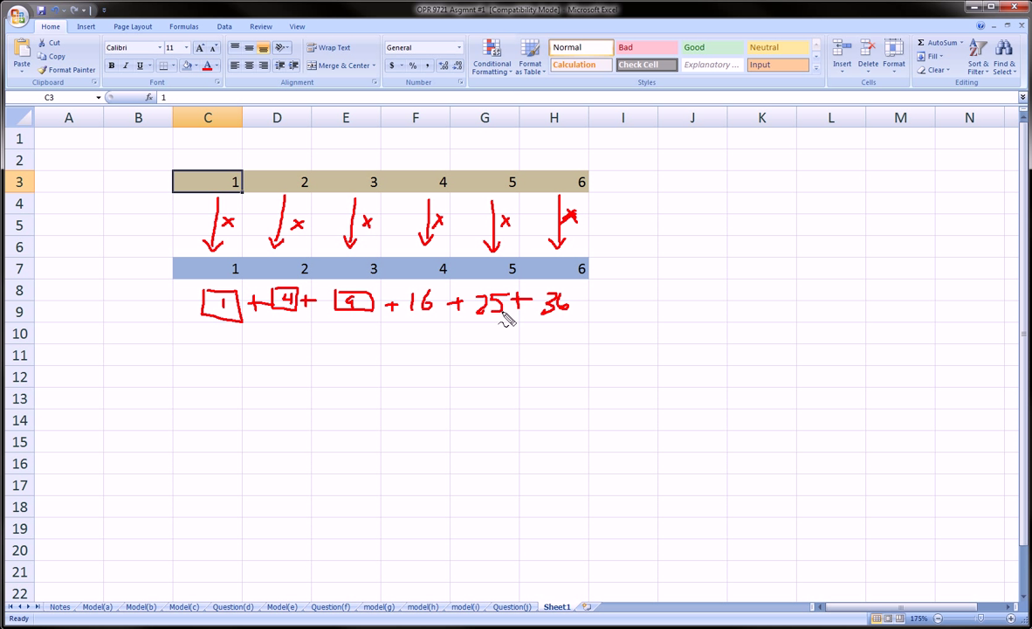
mouse_move(576, 300)
left_mouse_down()
mouse_move(617, 297)
mouse_move(613, 311)
mouse_move(630, 315)
left_mouse_up()
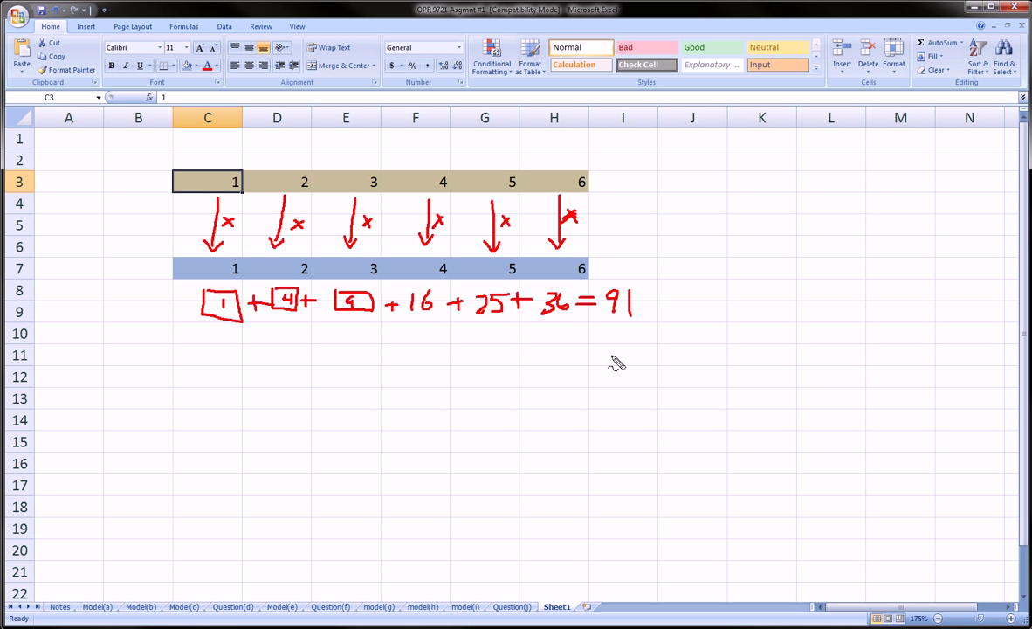
Step: Clear the ink, enter =C3*C7 in C9 and fill it across to H9
key("Escape")
left_click(221, 306)
type("=")
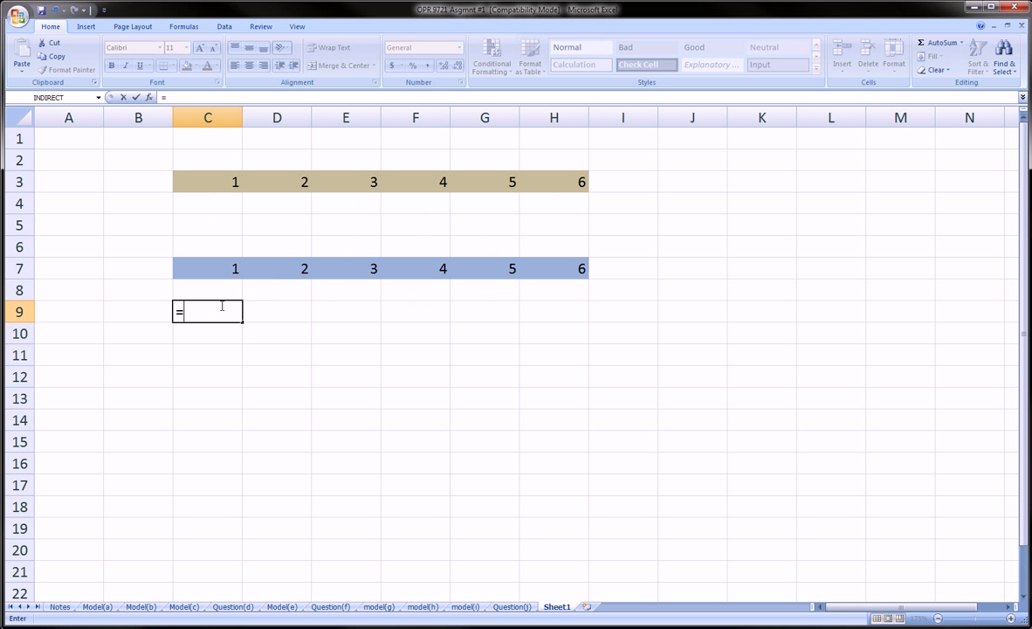
left_click(217, 178)
type("*")
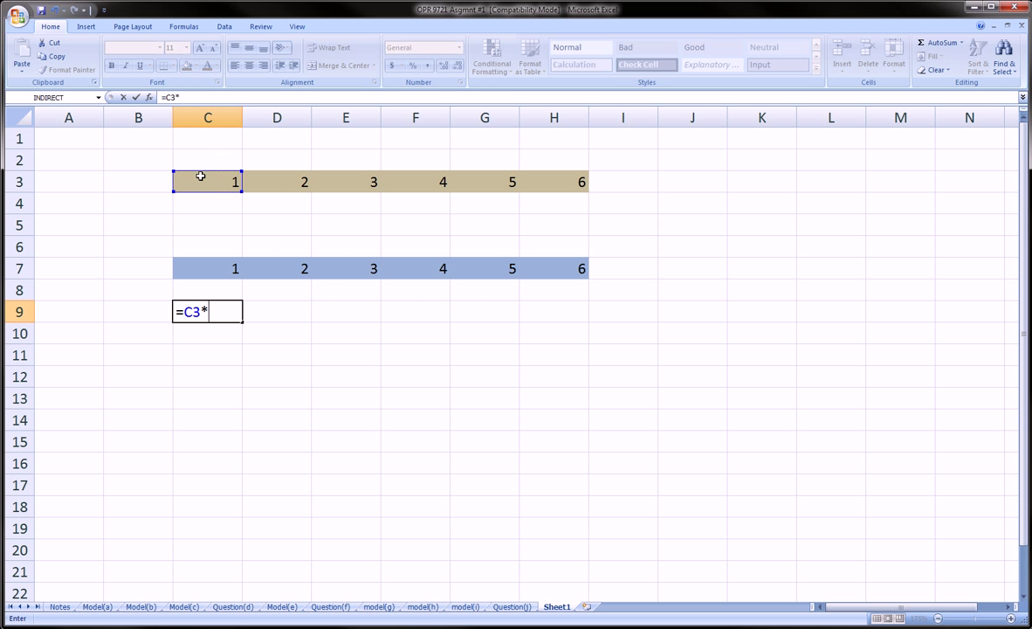
left_click(209, 262)
key("Return")
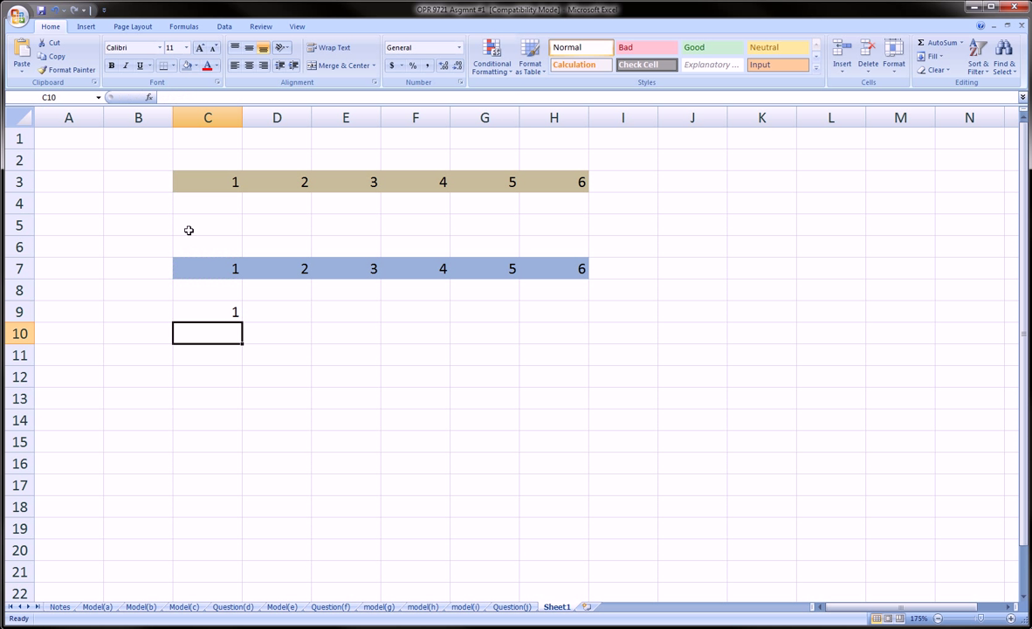
left_click(236, 313)
left_click_drag(242, 322, 583, 325)
Step: Total the products with =SUM(C9:H9) in I9, giving 91
left_click(614, 312)
type("=sum(")
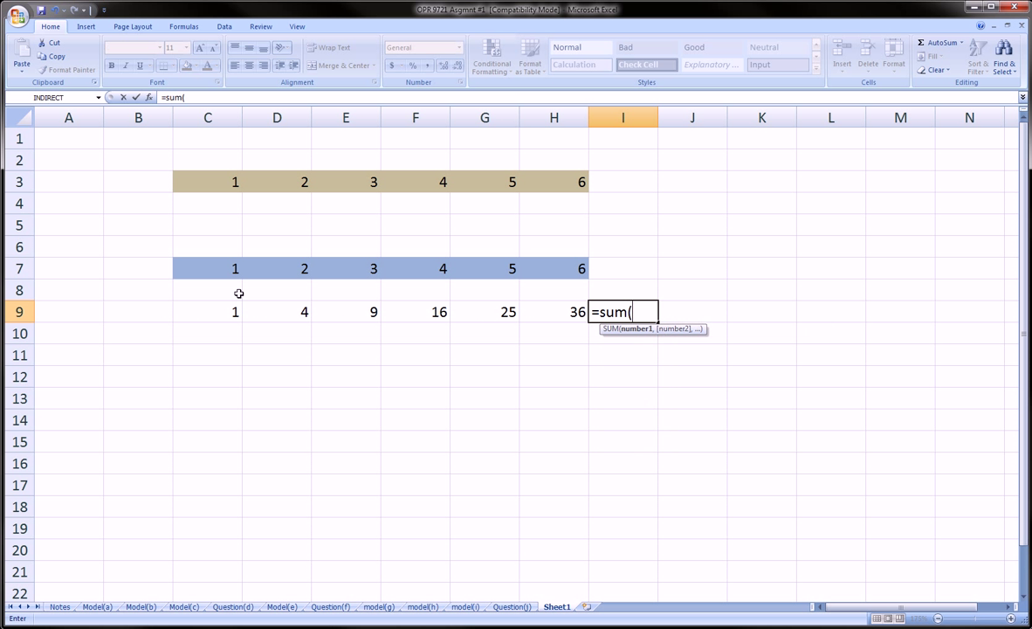
left_click_drag(232, 303, 528, 299)
type(")")
key("Return")
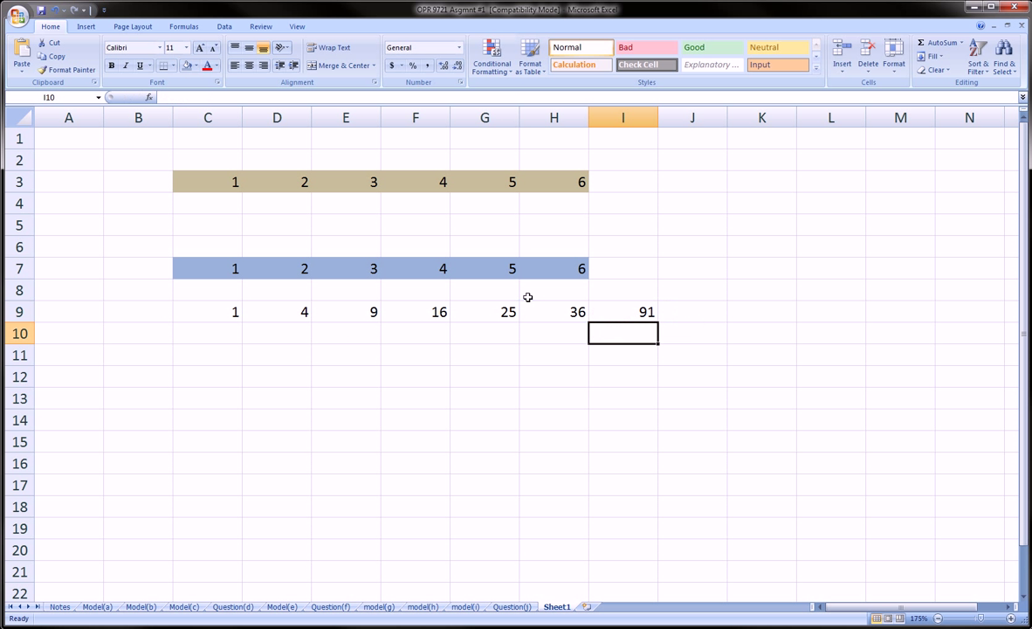
Step: Check the I9 total, then start =SUMPRODUCT(C3:H3,C7:H7) in cell I5
left_click(619, 311)
left_click(632, 227)
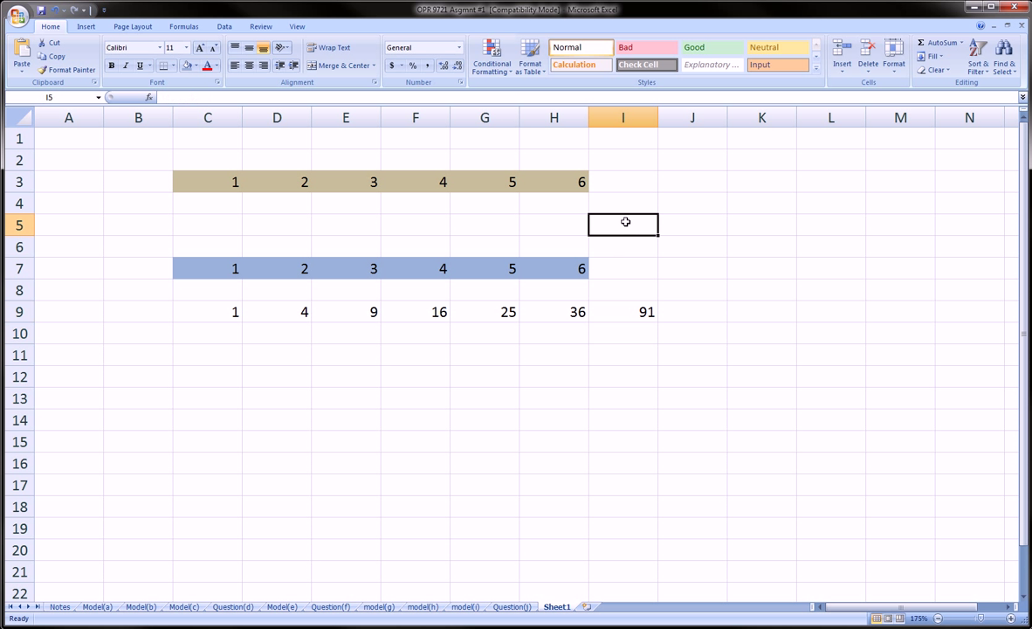
type("=sumpr")
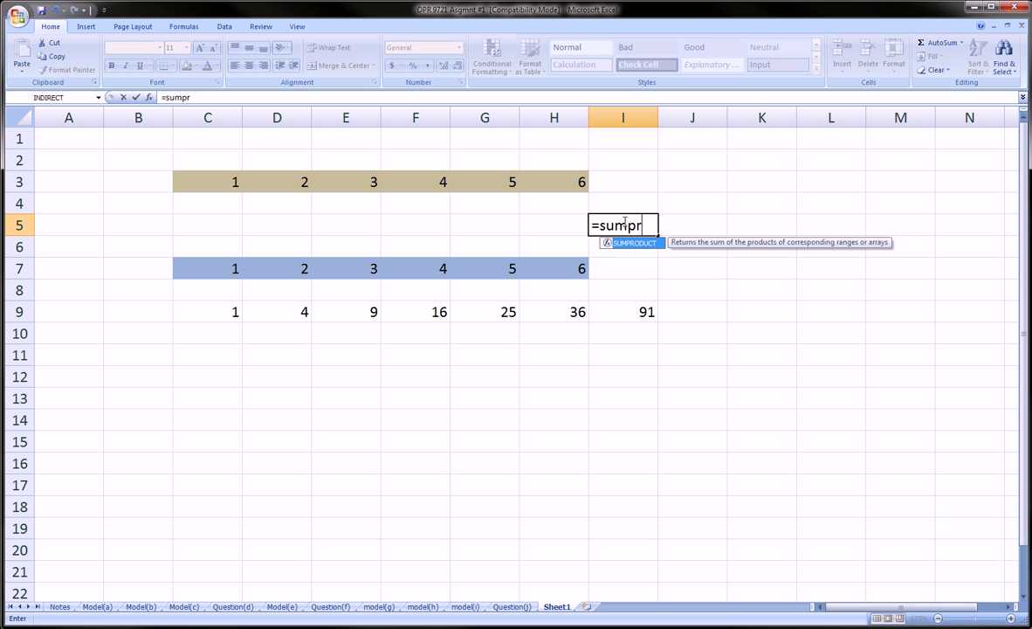
type("oduct(")
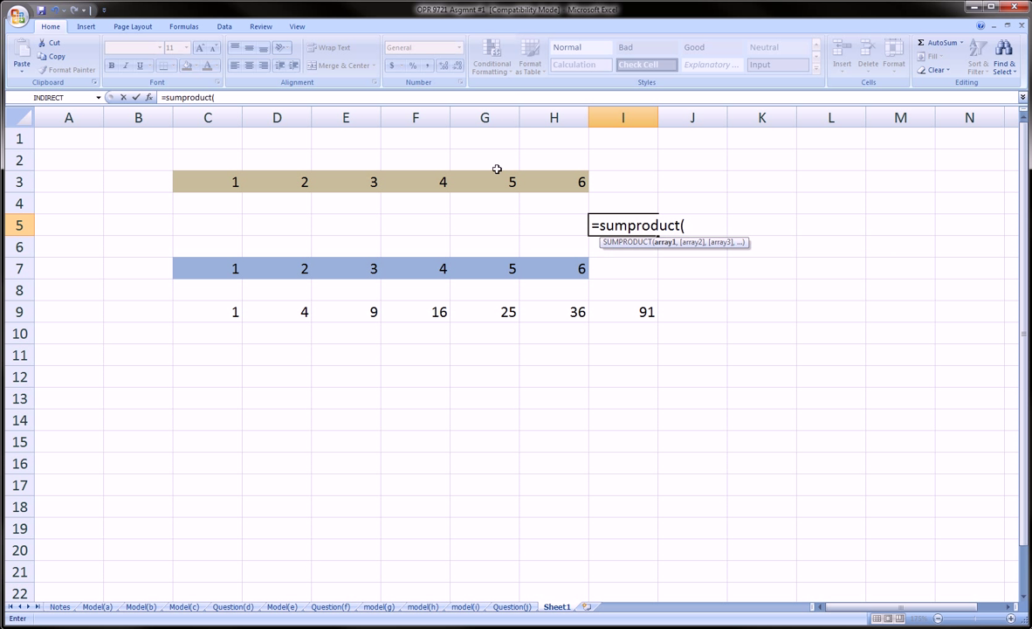
left_click_drag(210, 181, 541, 186)
type(",")
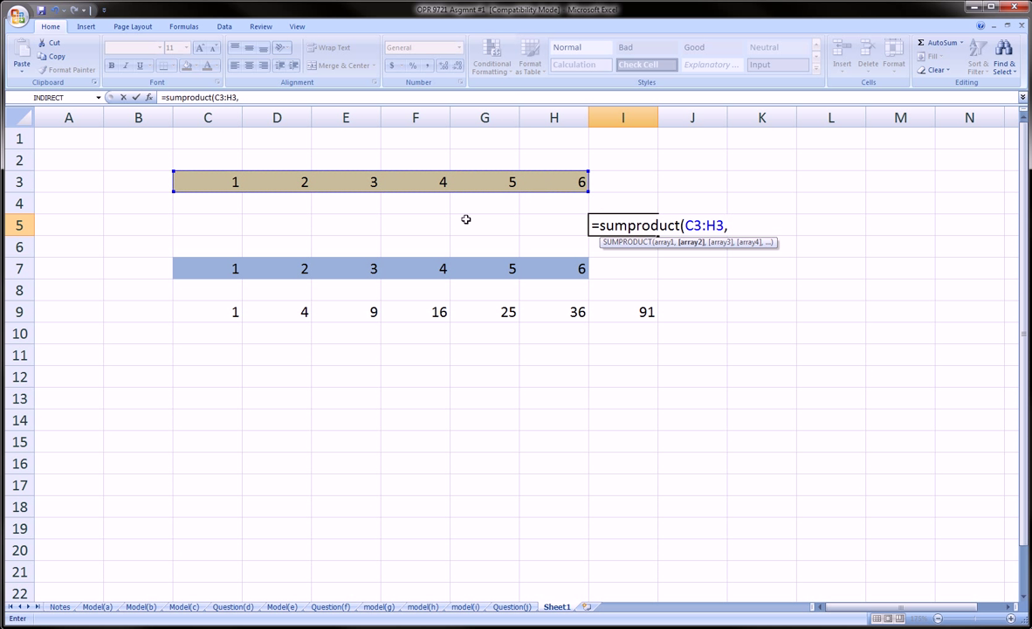
left_click_drag(221, 268, 546, 267)
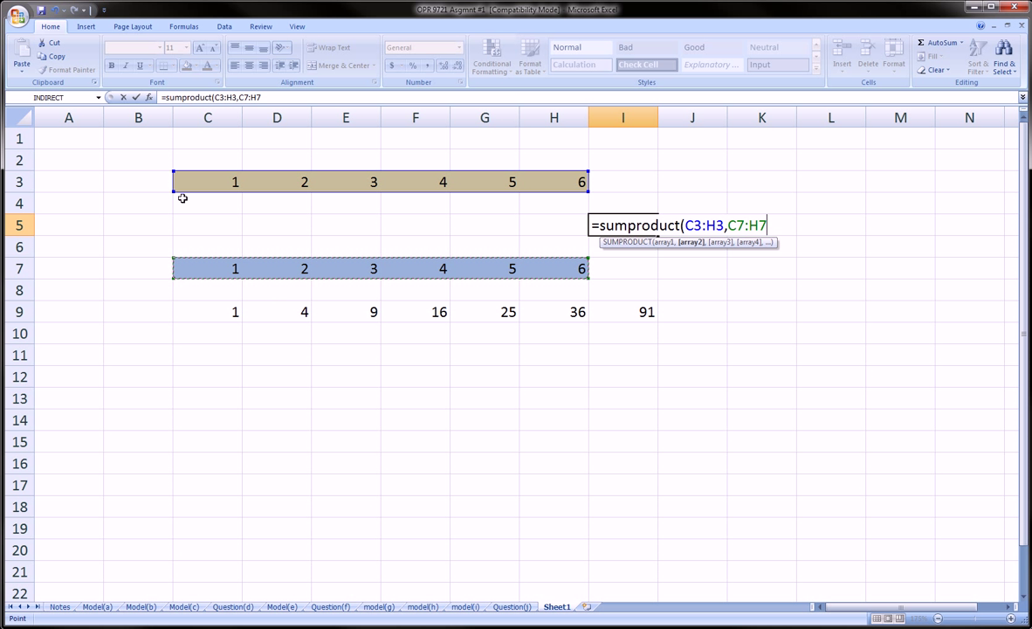
Step: Mark the two arrays and their column pairs in red ink, then erase the notes
mouse_move(164, 169)
left_mouse_down()
mouse_move(262, 152)
mouse_move(588, 159)
mouse_move(559, 196)
mouse_move(297, 226)
mouse_move(150, 188)
mouse_move(159, 166)
left_mouse_up()
mouse_move(164, 251)
left_mouse_down()
mouse_move(442, 232)
mouse_move(567, 293)
mouse_move(379, 316)
mouse_move(179, 255)
mouse_move(205, 286)
mouse_move(196, 322)
mouse_move(452, 306)
mouse_move(384, 410)
mouse_move(199, 358)
left_mouse_up()
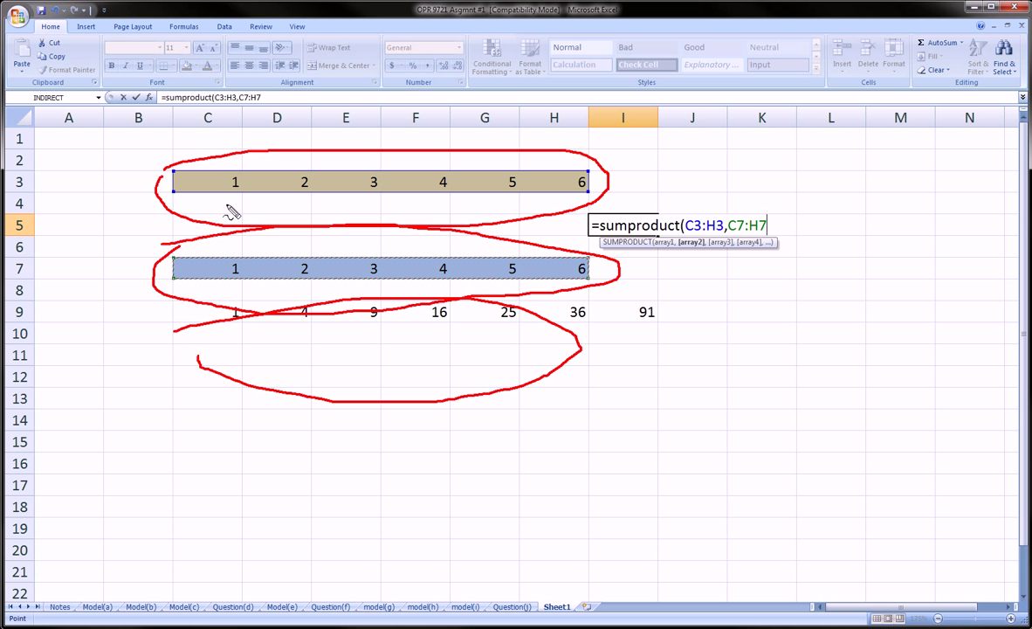
mouse_move(207, 153)
left_mouse_down()
mouse_move(207, 419)
mouse_move(217, 392)
left_mouse_up()
left_click_drag(277, 151, 273, 383)
left_click_drag(323, 125, 341, 348)
key("Escape")
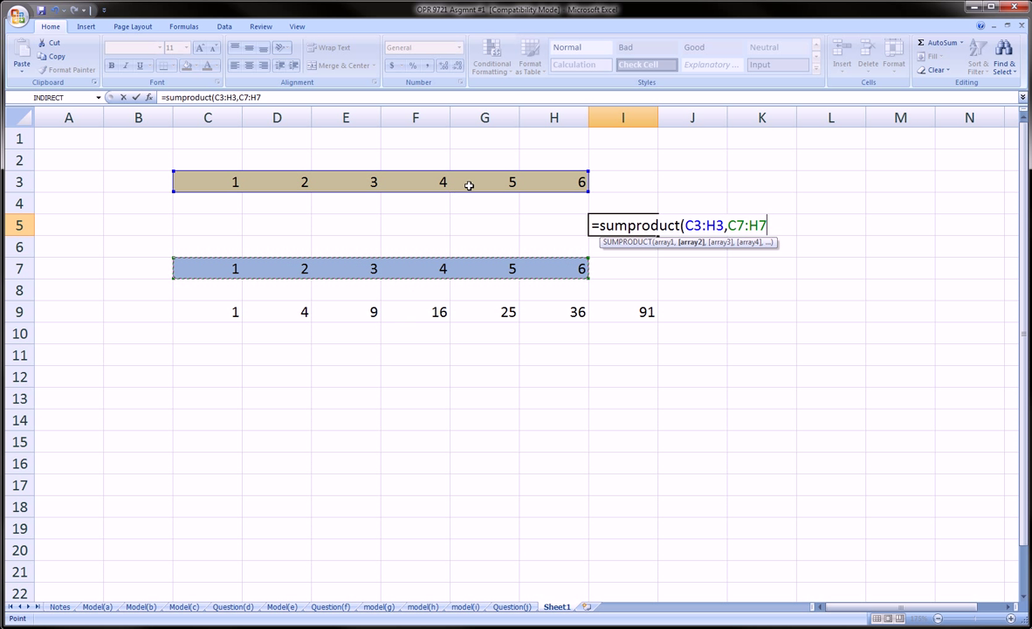
Step: Close the SUMPRODUCT formula so I5 returns 91, and make it bold
type(")")
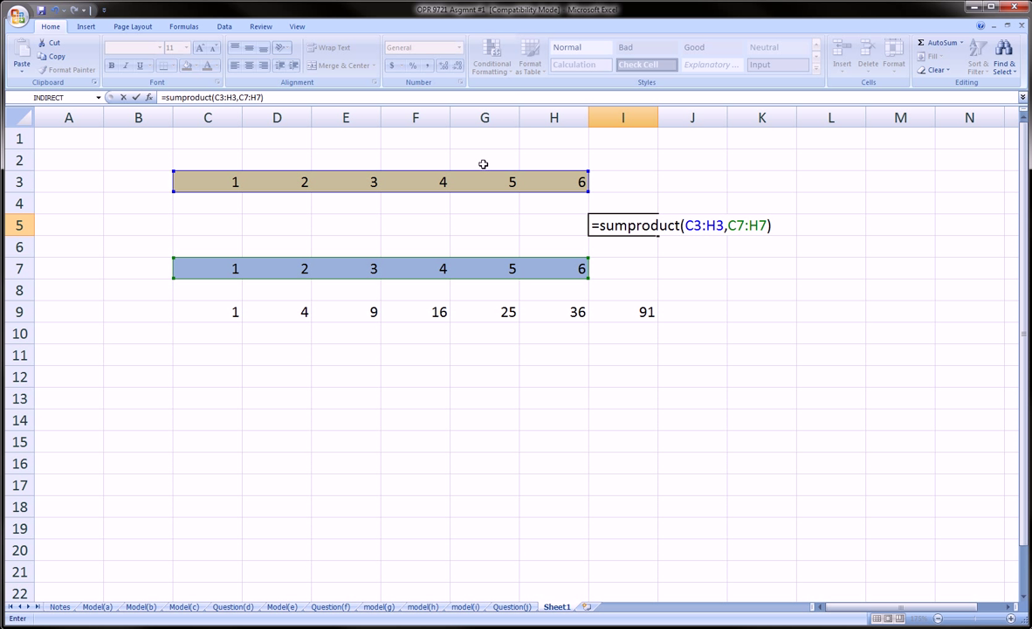
key("Return")
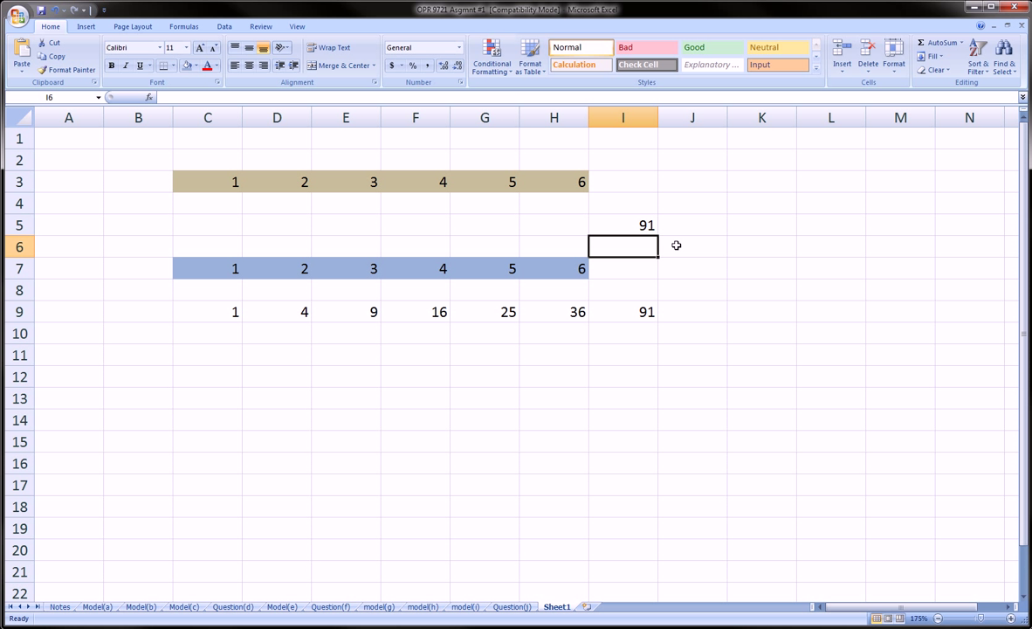
left_click(641, 223)
key("ctrl+b")
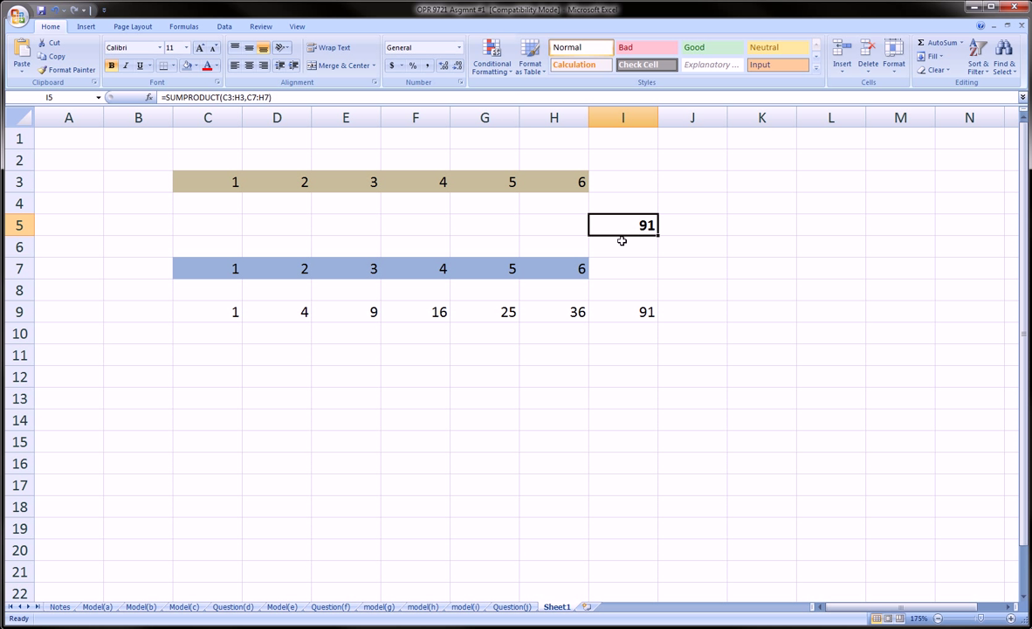
Step: Begin the long-hand formula in J5 with C3*C7+D3*D7+E3*E7
left_click_drag(197, 304, 603, 302)
left_click(598, 304)
left_click(695, 218)
type("=")
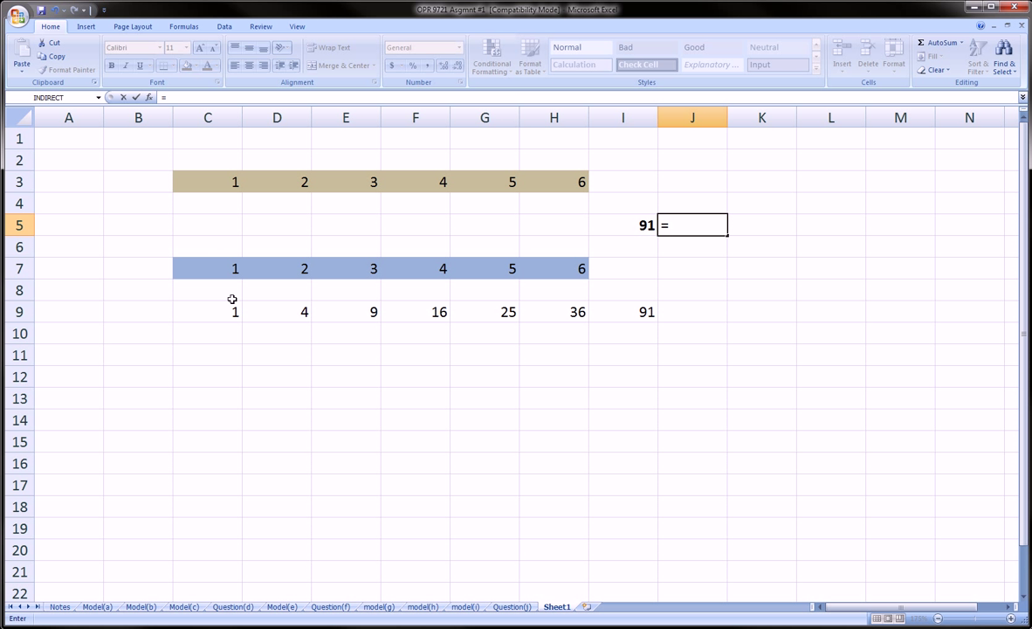
left_click(222, 181)
type("+")
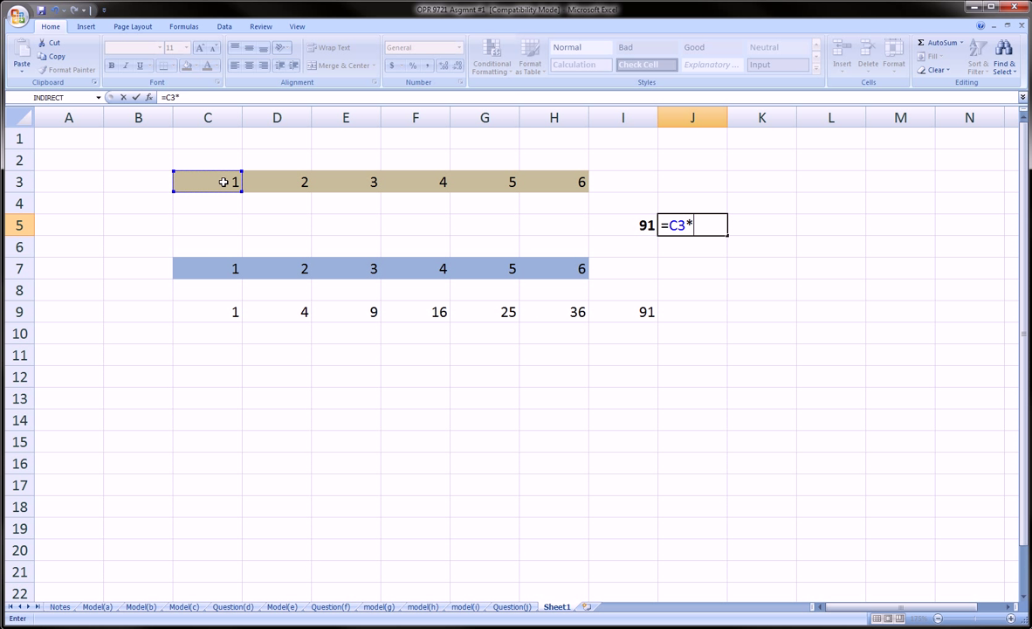
left_click(210, 267)
type("+")
left_click(286, 184)
type("*")
left_click(267, 269)
type("+")
left_click(349, 187)
type("*")
left_click(353, 265)
Step: Finish J5 with +F3*F7+G3*G7+H3*H7 so it also returns 91
type("+")
left_click(409, 184)
type("*")
left_click(417, 269)
type("+*")
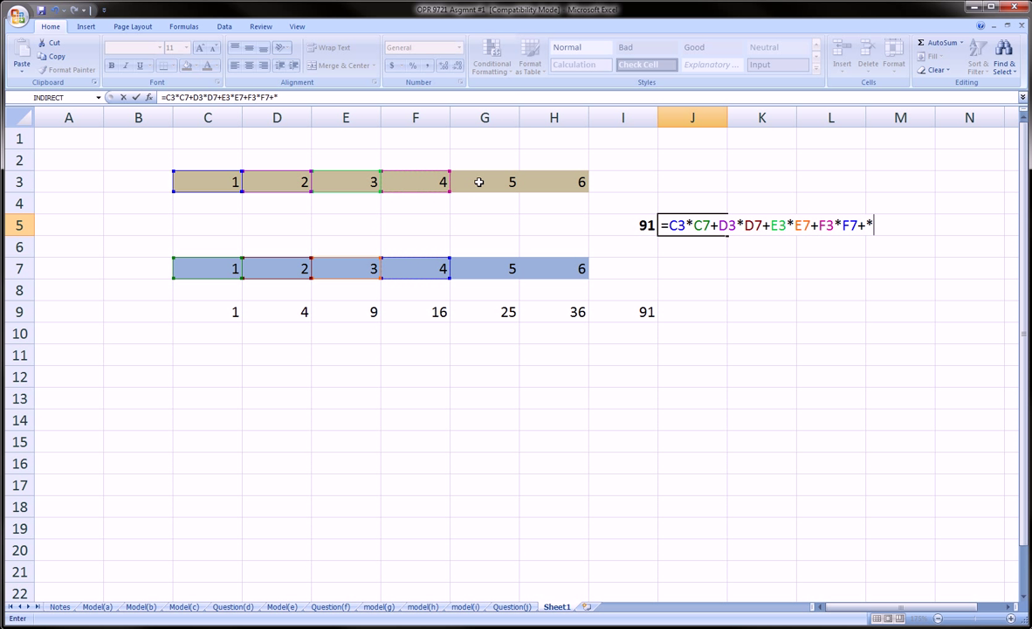
left_click(462, 176)
type("/")
type("*")
left_click(503, 268)
type("+")
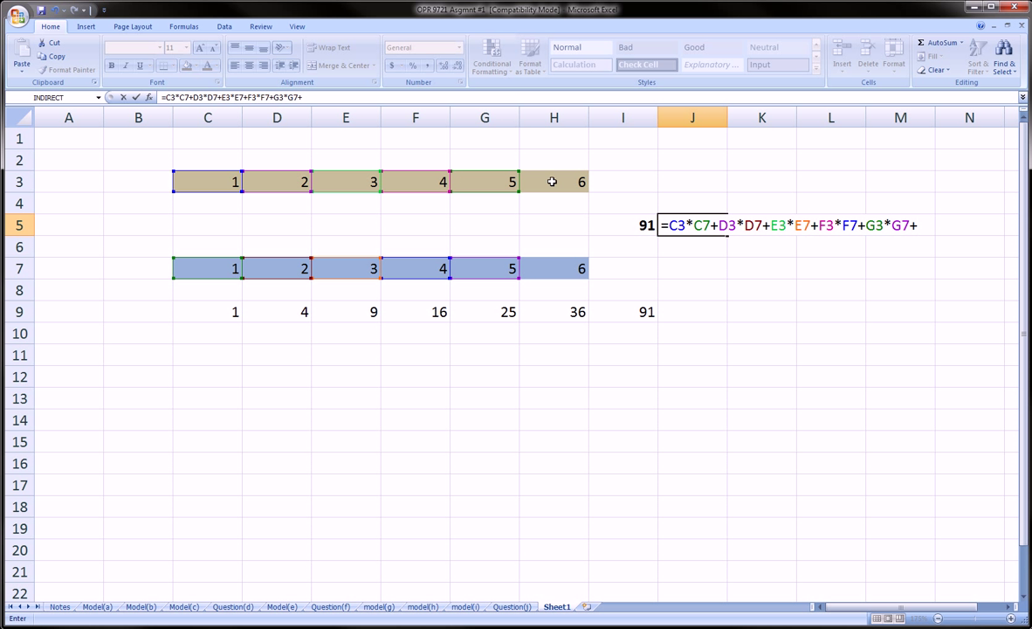
left_click(552, 182)
type("*")
left_click(570, 274)
key("Return")
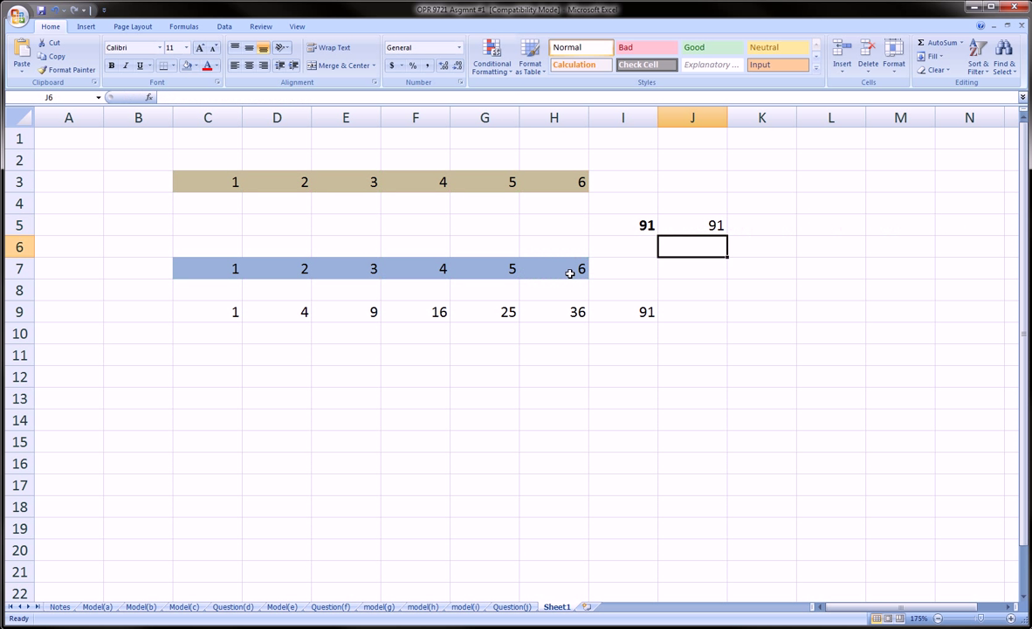
left_click(715, 225)
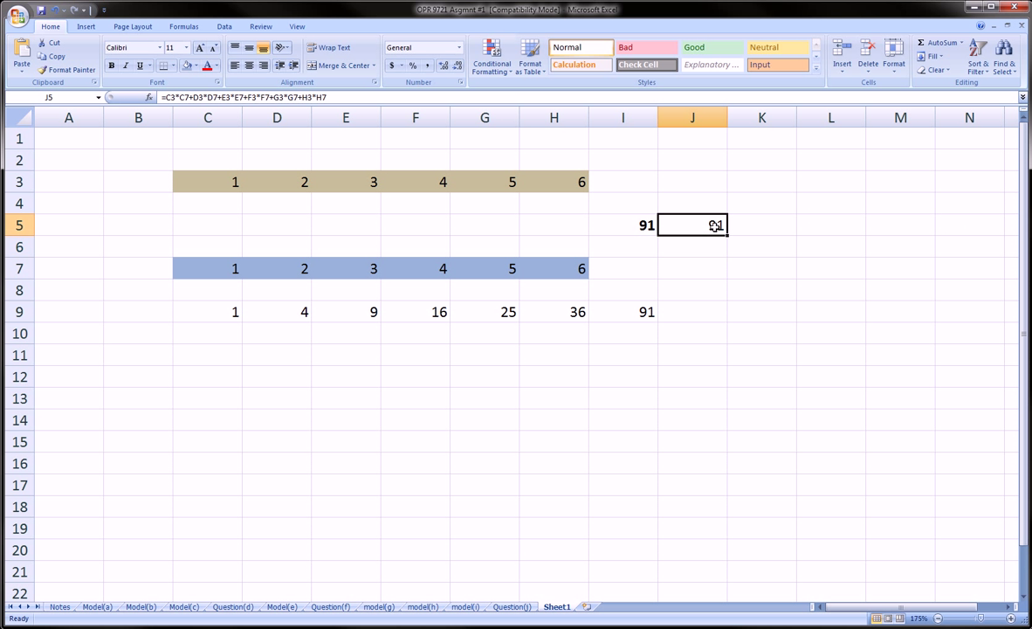
Step: Compare the formulas in I5 and J5 and review the row-3 range C3:H3
left_click(631, 228)
left_click(685, 224)
left_click(648, 226)
left_click_drag(216, 176, 532, 174)
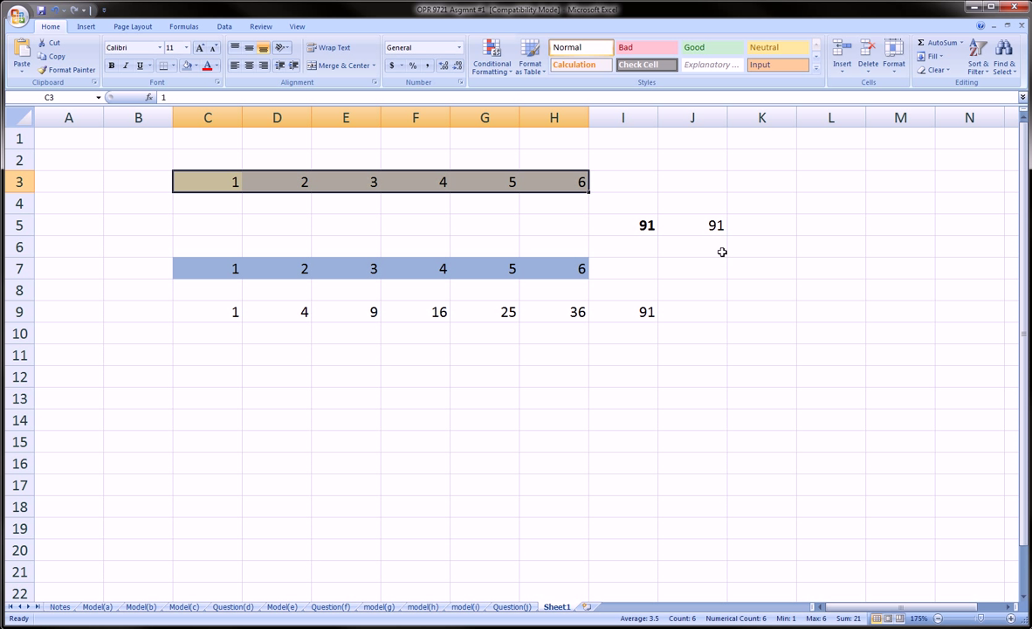
left_click(647, 226)
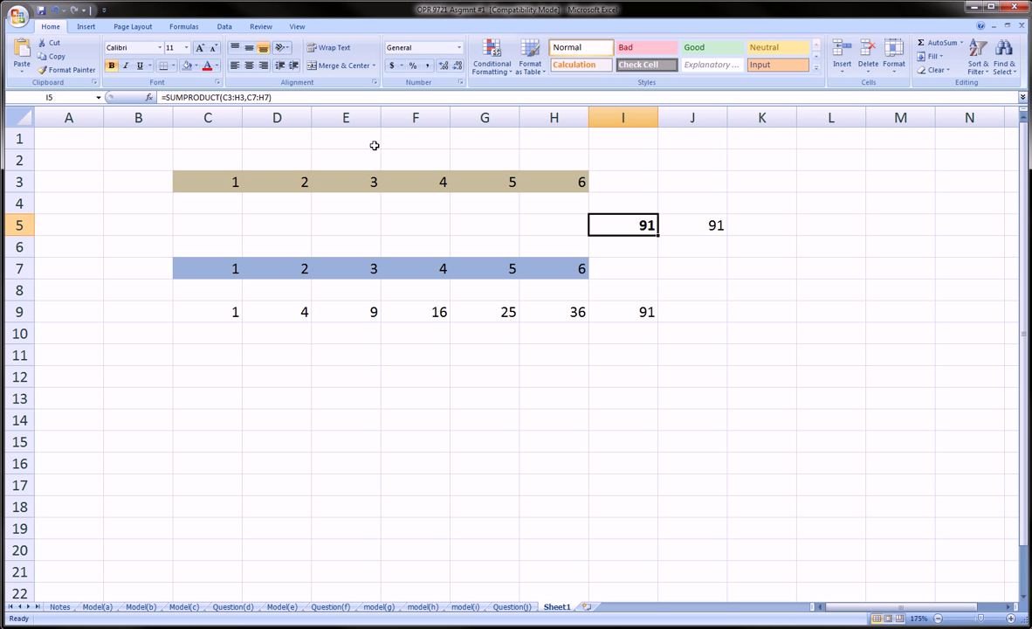
Step: Enter =SUMPRODUCT(C7:H7,C3:H3) in K3 with the arrays reversed
left_click(764, 186)
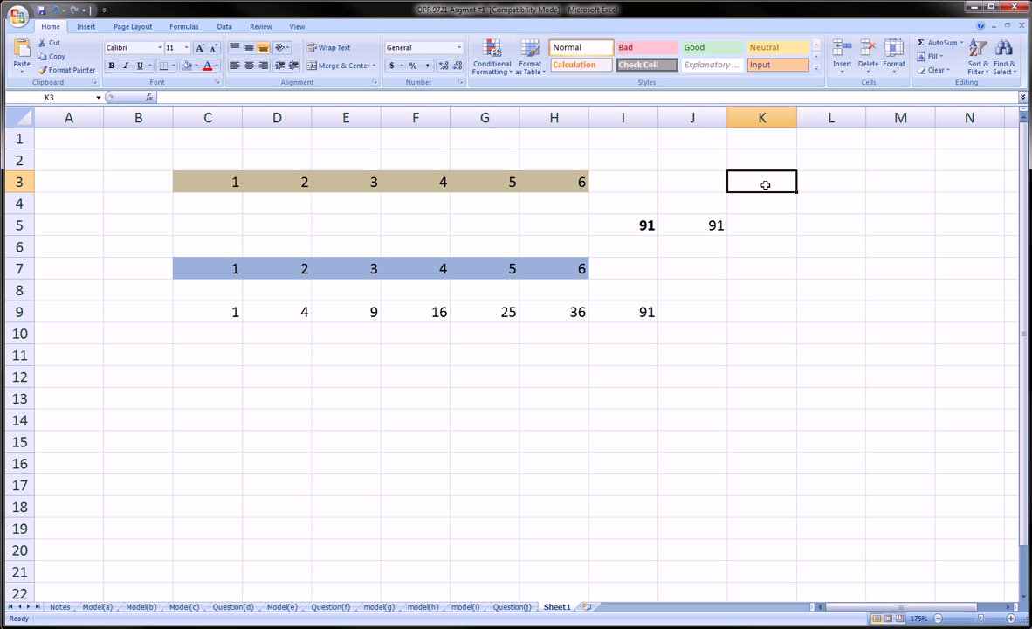
type("=sumprd")
key("BackSpace")
double_click(768, 200)
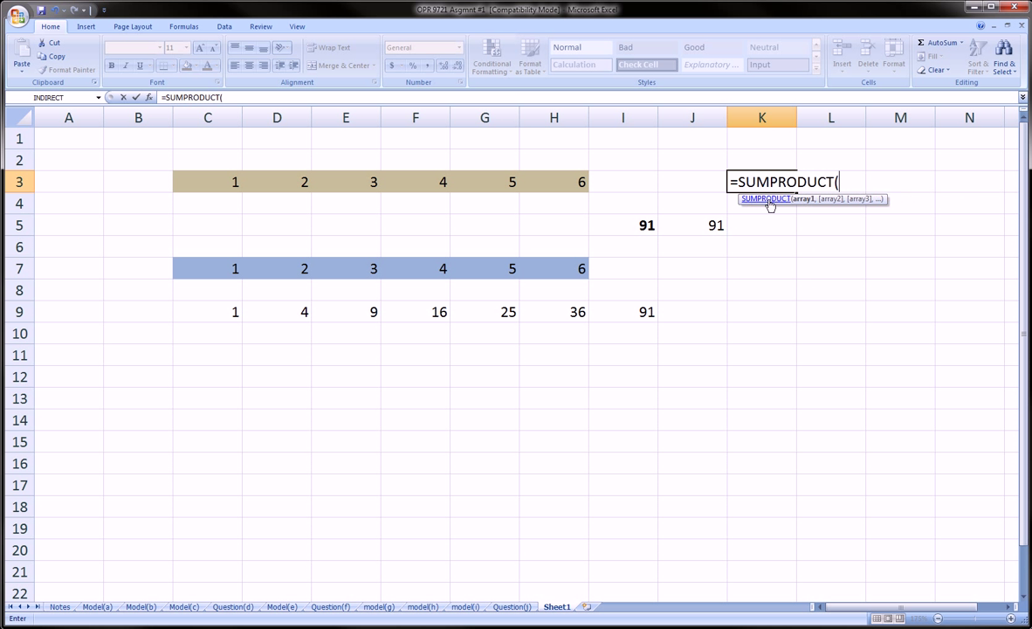
left_click(208, 268)
left_click_drag(208, 268, 550, 269)
type(",")
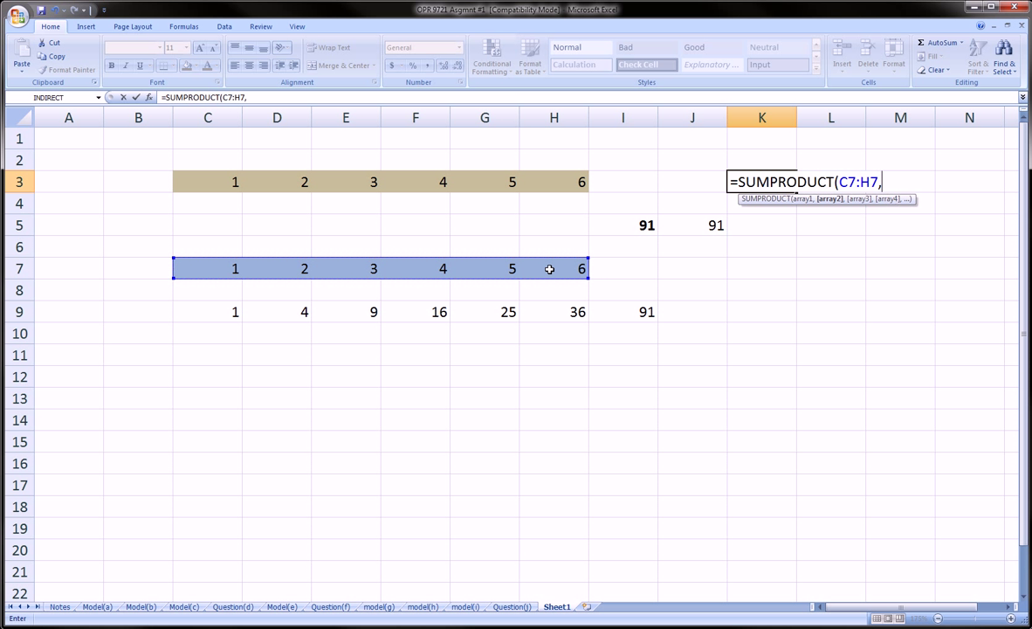
left_click(236, 185)
left_click_drag(237, 185, 544, 179)
type(")")
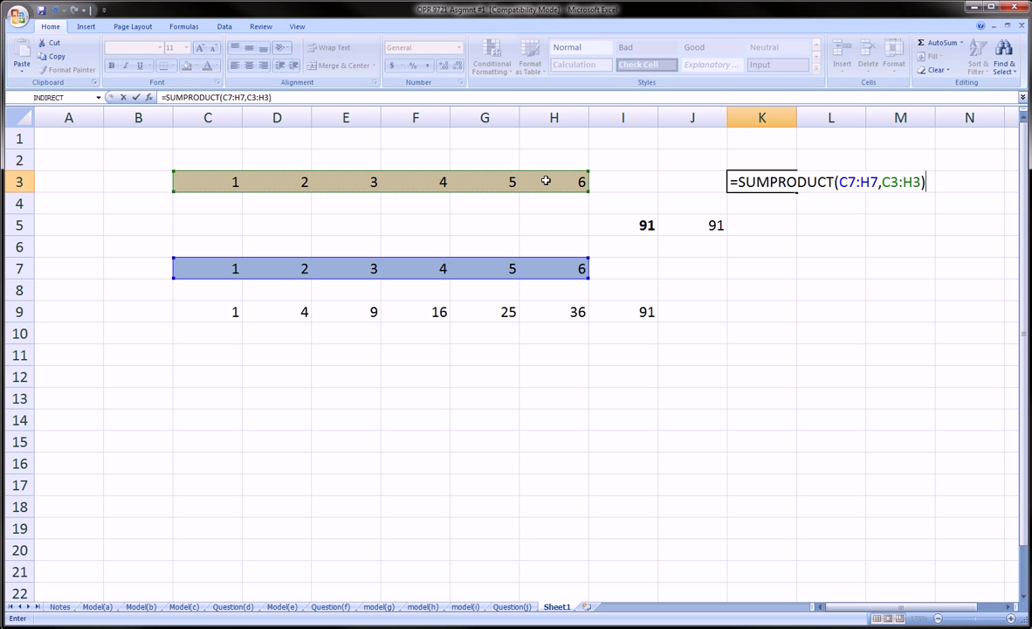
key("Return")
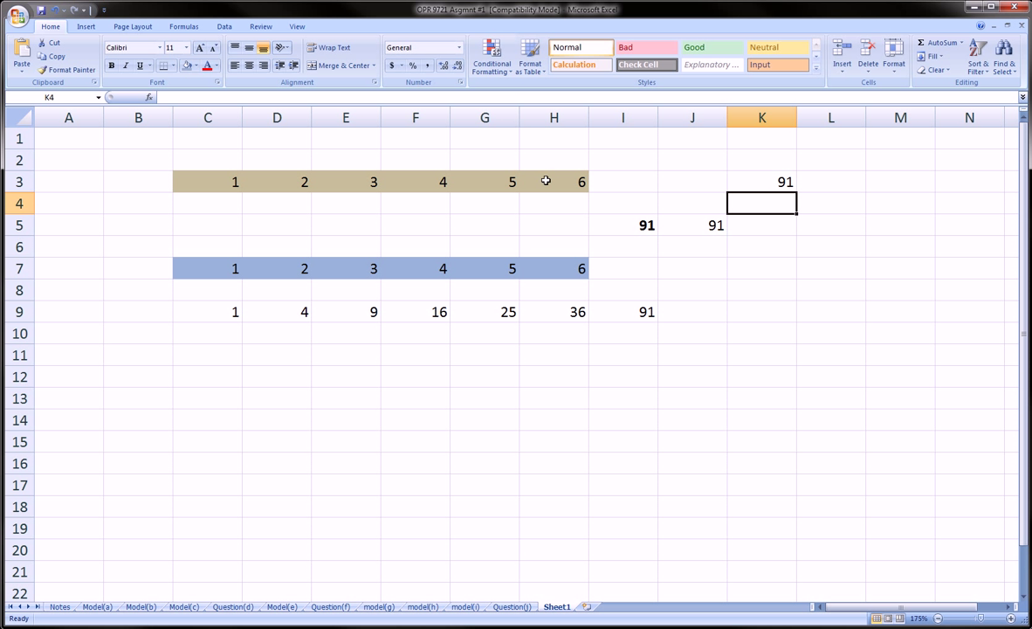